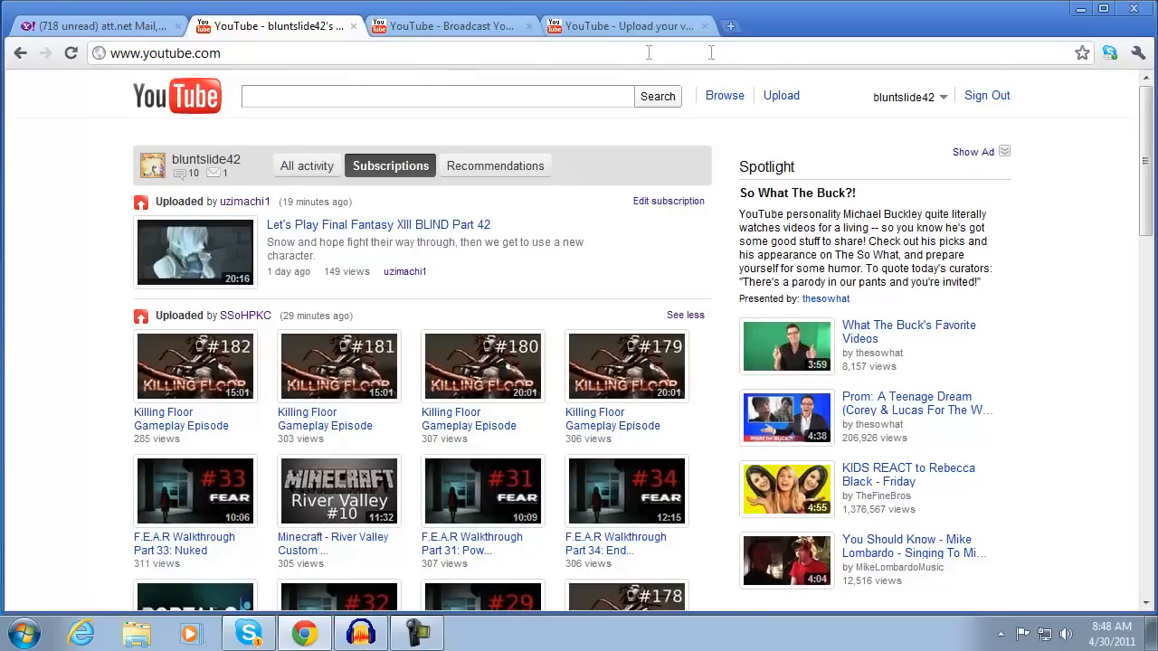
Open My Channel from the account menu in a new tab and switch to it.
click(909, 96)
right_click(832, 122)
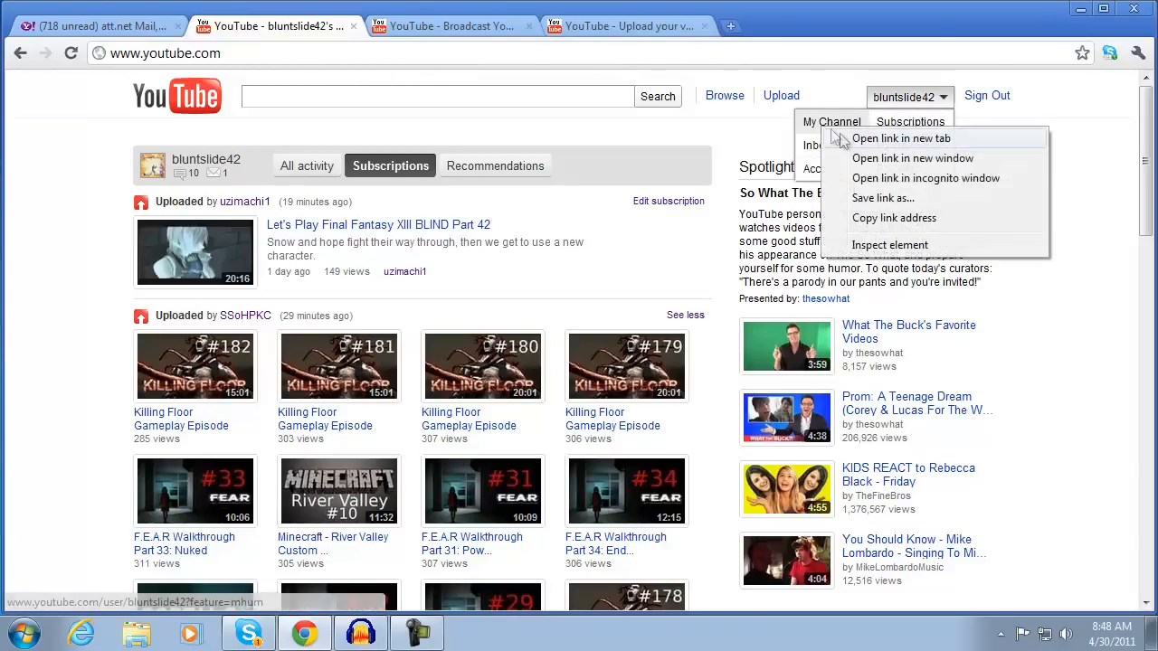
click(900, 138)
click(602, 29)
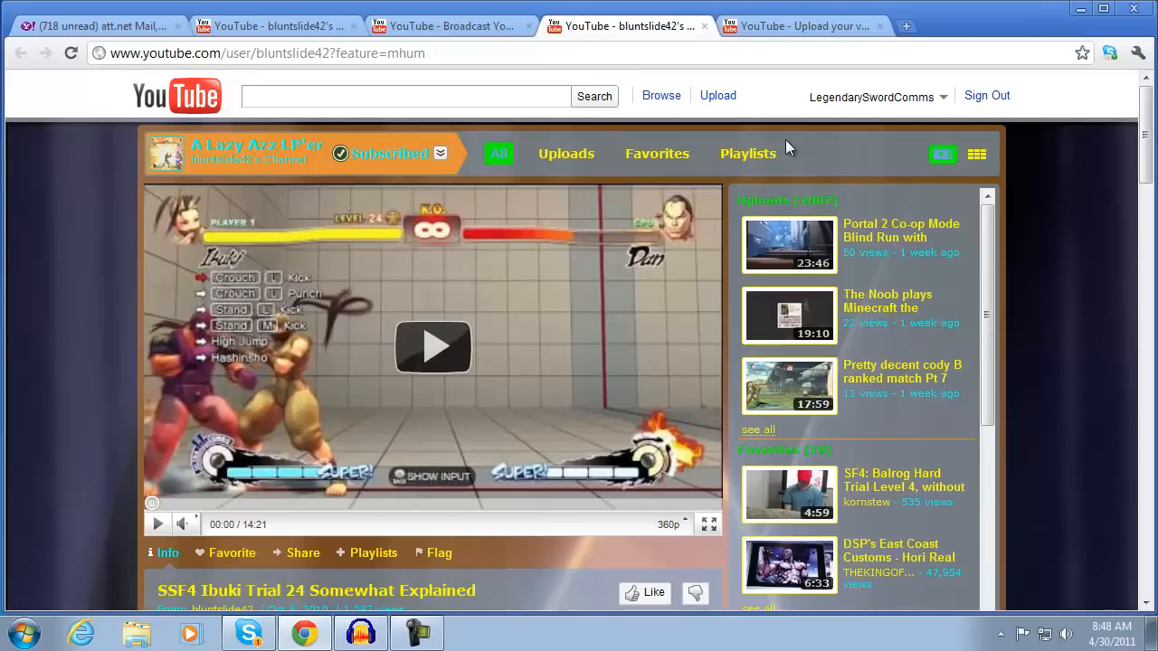
From the Playlists tab, open 'The Noob Plays CoD Black Ops', play a video and pause it.
click(748, 153)
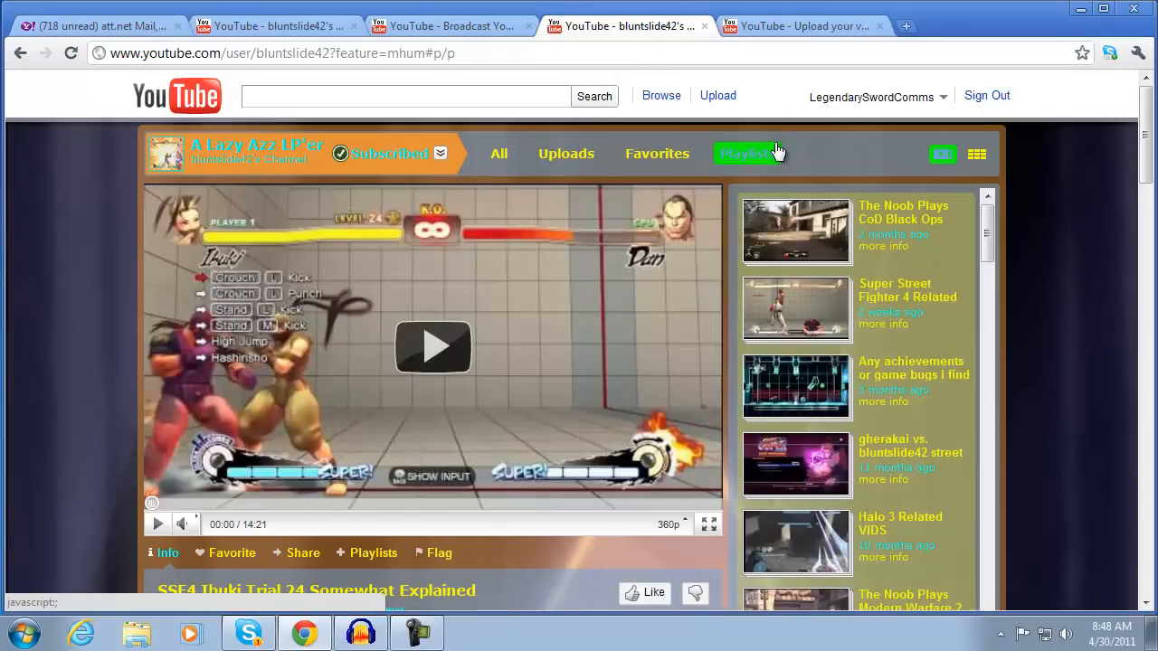
click(779, 228)
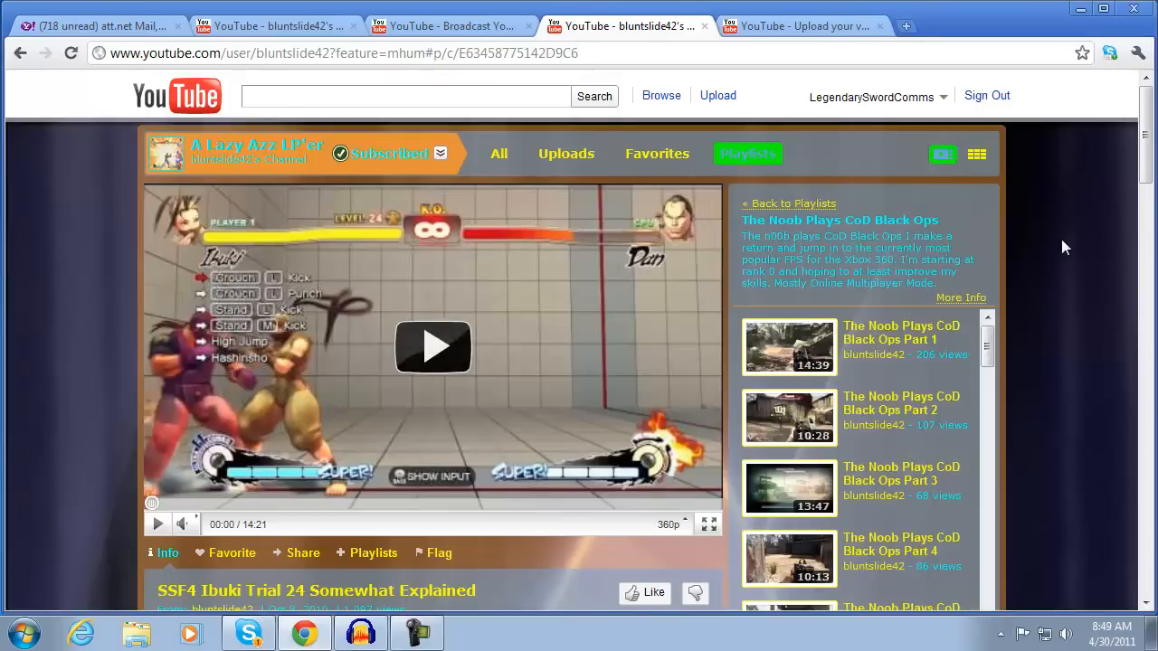
click(773, 341)
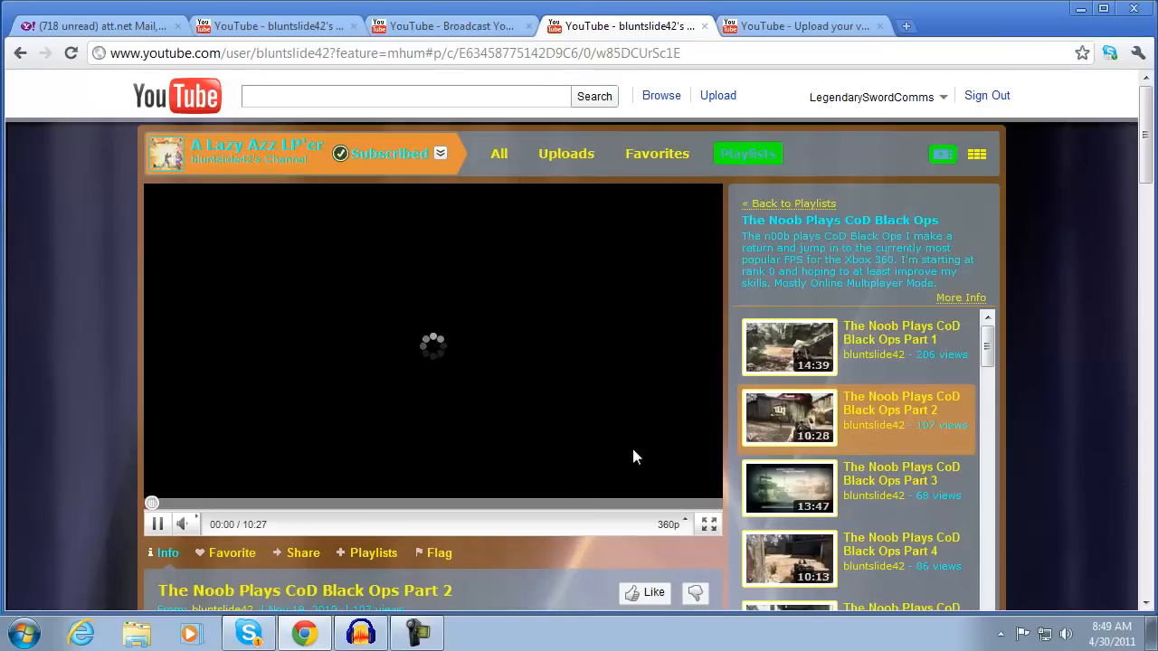
click(157, 525)
text(the noob plays call of d)
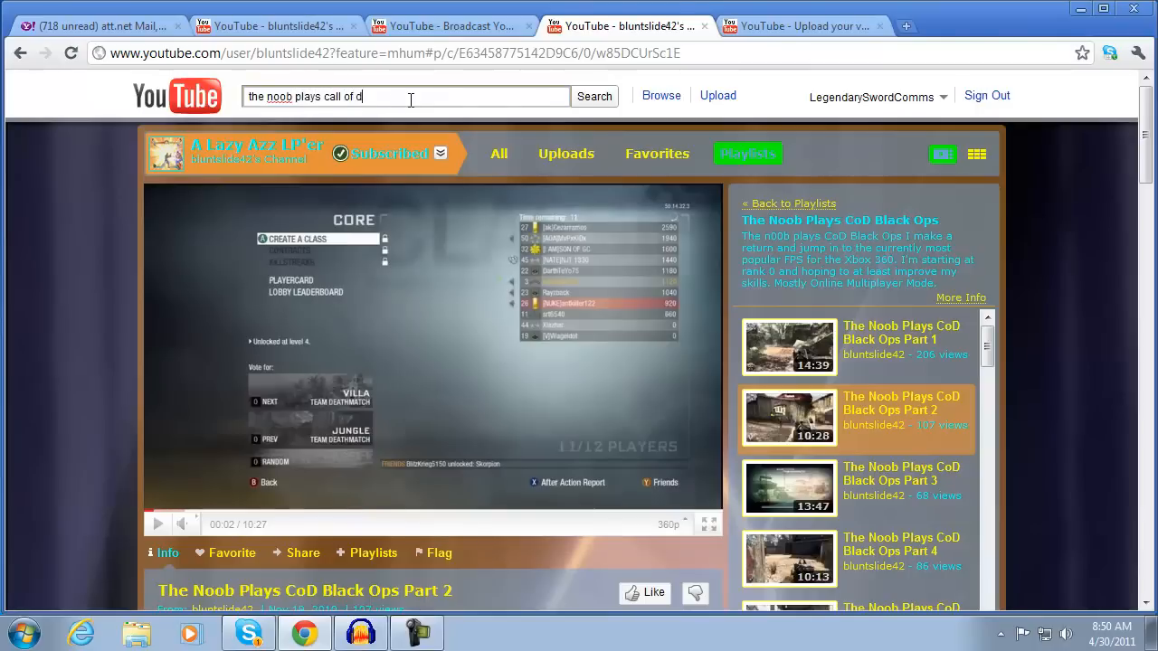
text(uty)
Search 'the noob plays call of duty black ops', filter to playlists, and open the first result.
key(Return)
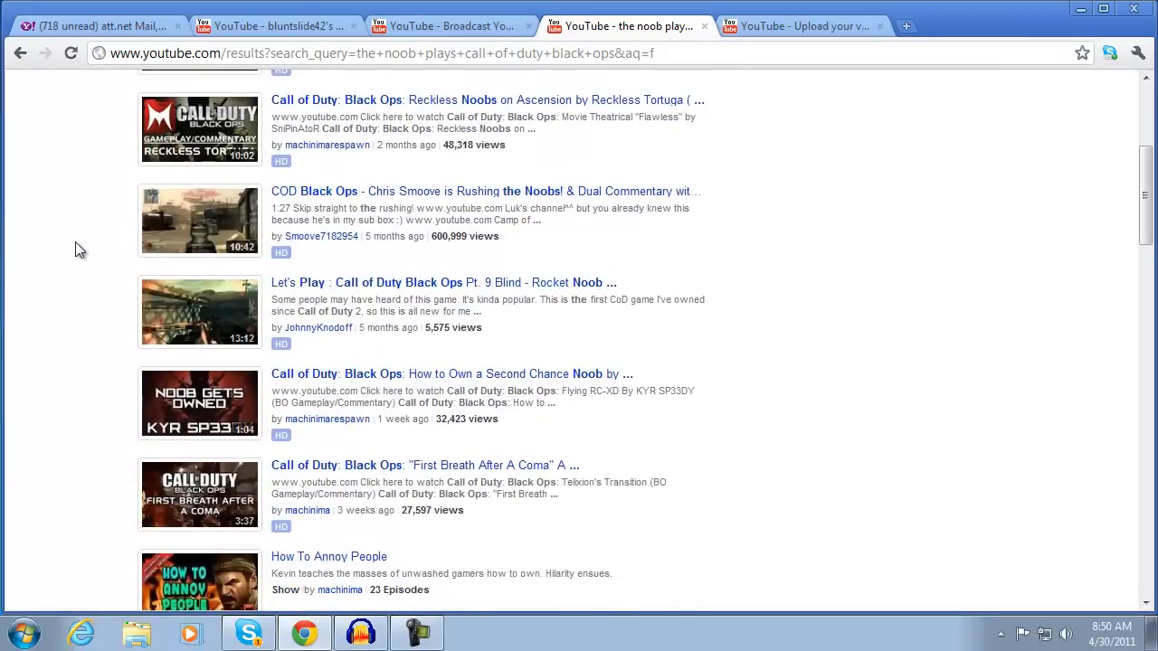
scroll(75, 241, down, 1)
scroll(75, 242, down, 1)
scroll(75, 241, down, 1)
scroll(75, 241, down, 2)
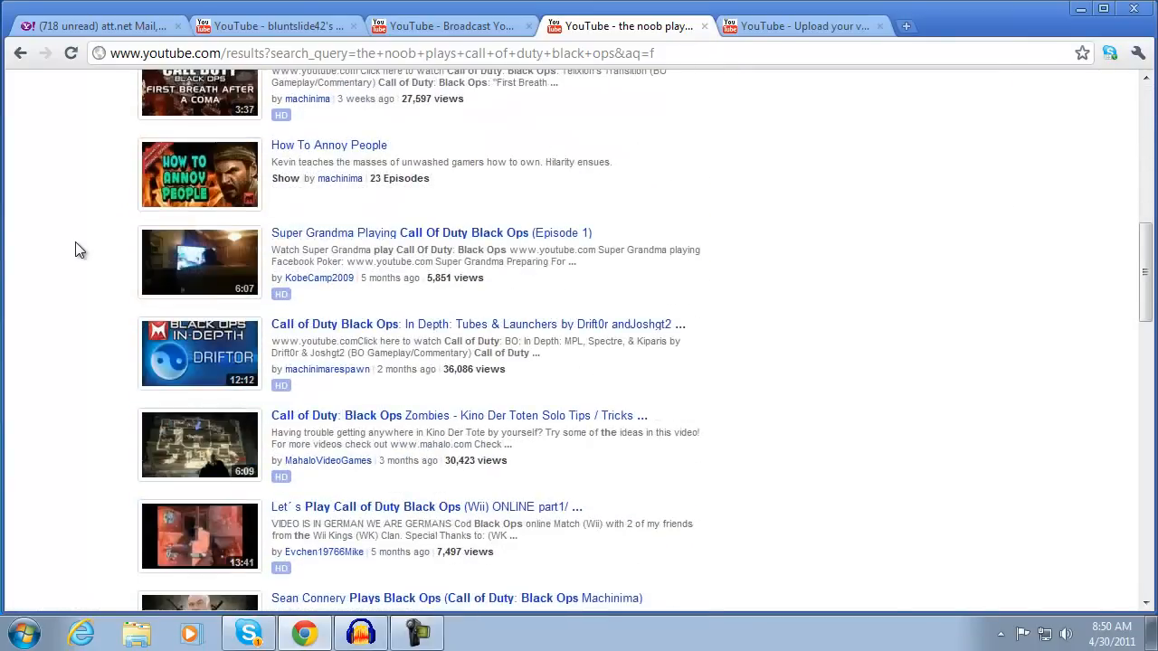
scroll(76, 241, down, 2)
scroll(75, 241, down, 1)
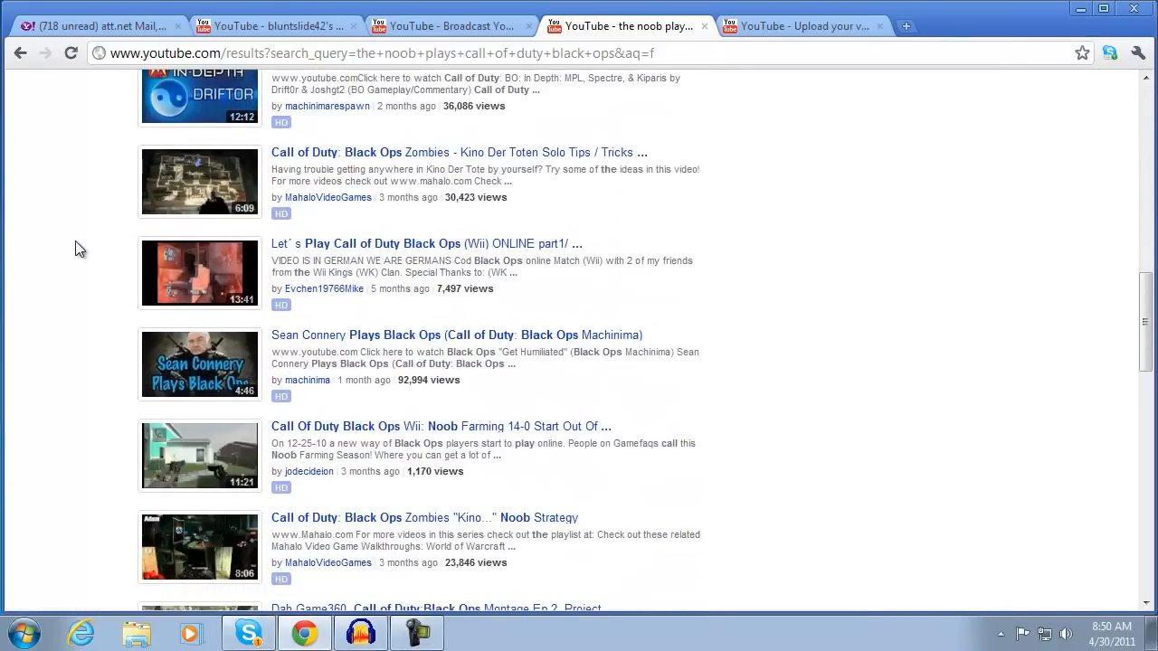
scroll(75, 240, down, 1)
scroll(75, 241, down, 2)
scroll(75, 240, up, 8)
scroll(75, 241, up, 5)
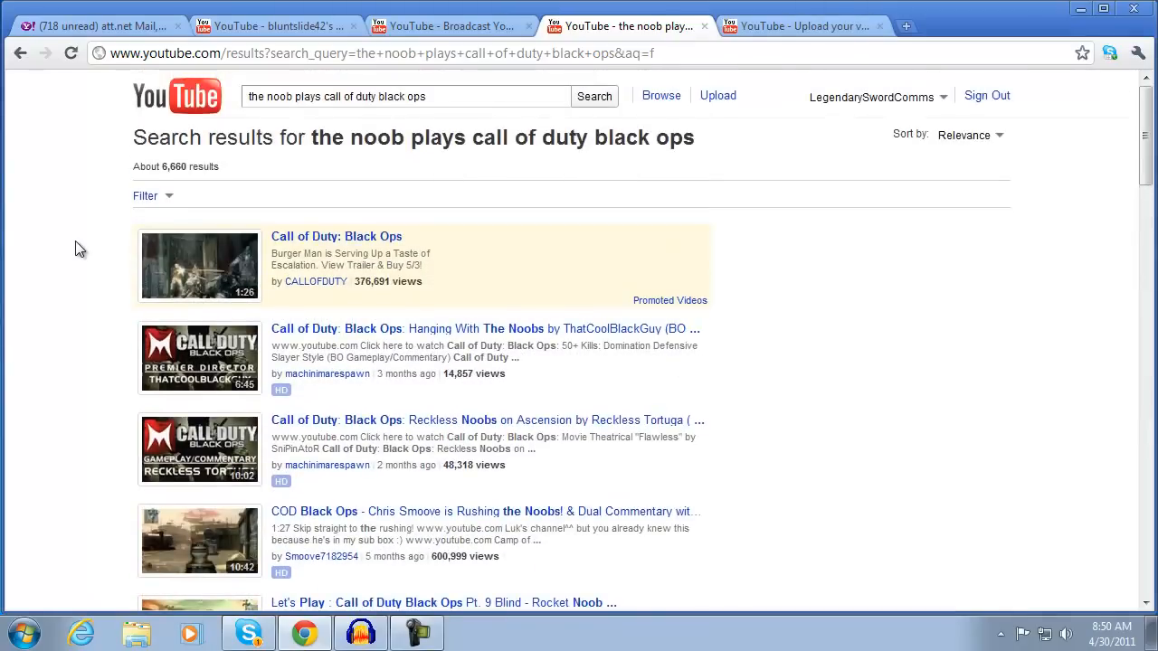
click(147, 196)
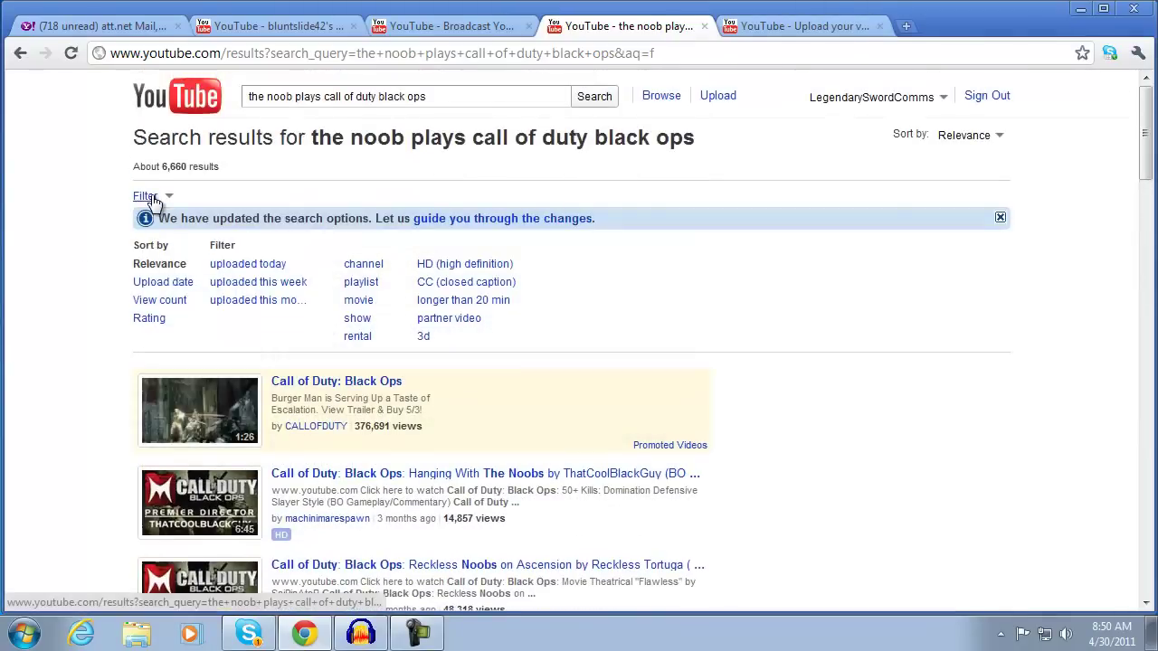
click(359, 282)
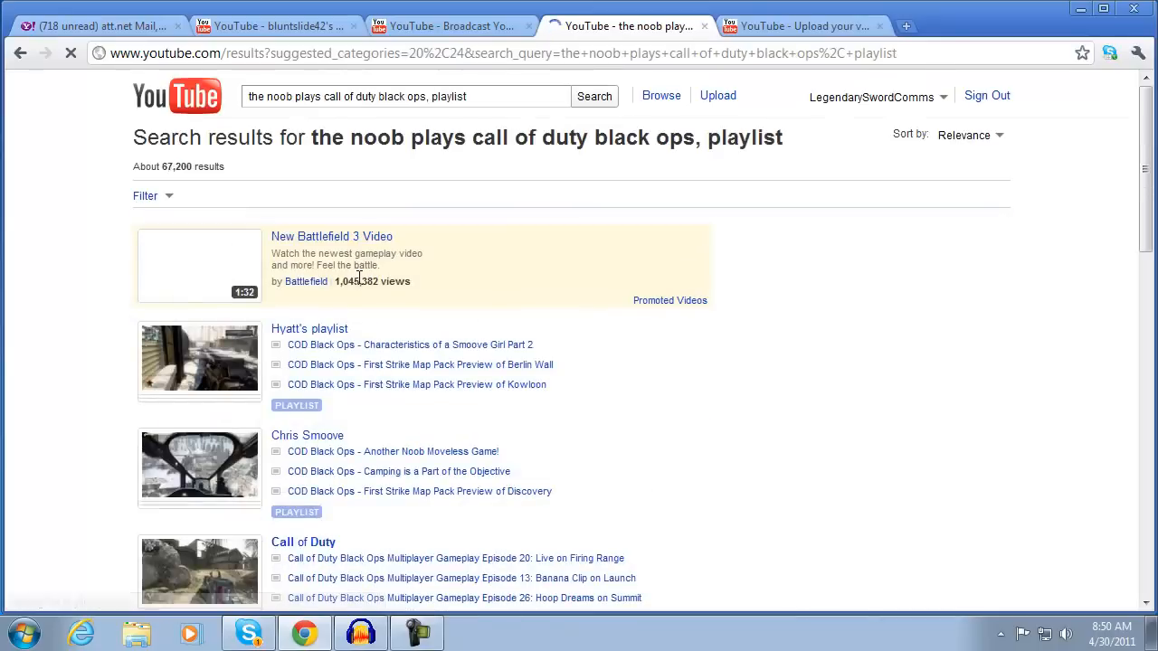
scroll(17, 335, down, 2)
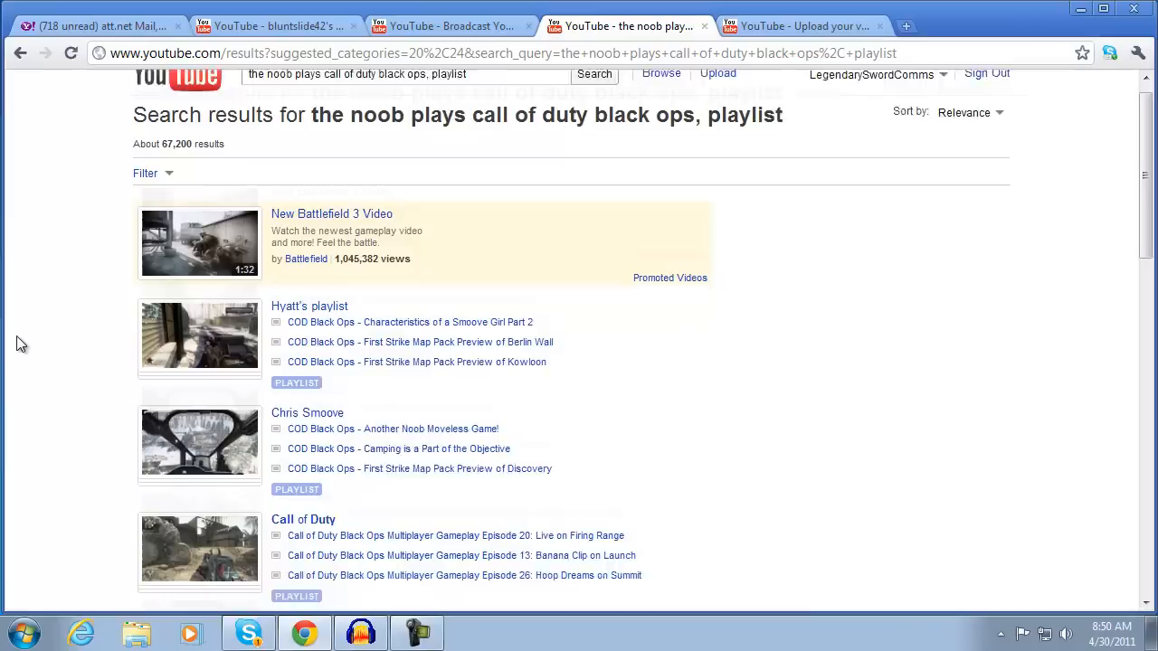
scroll(16, 335, down, 2)
scroll(22, 341, down, 1)
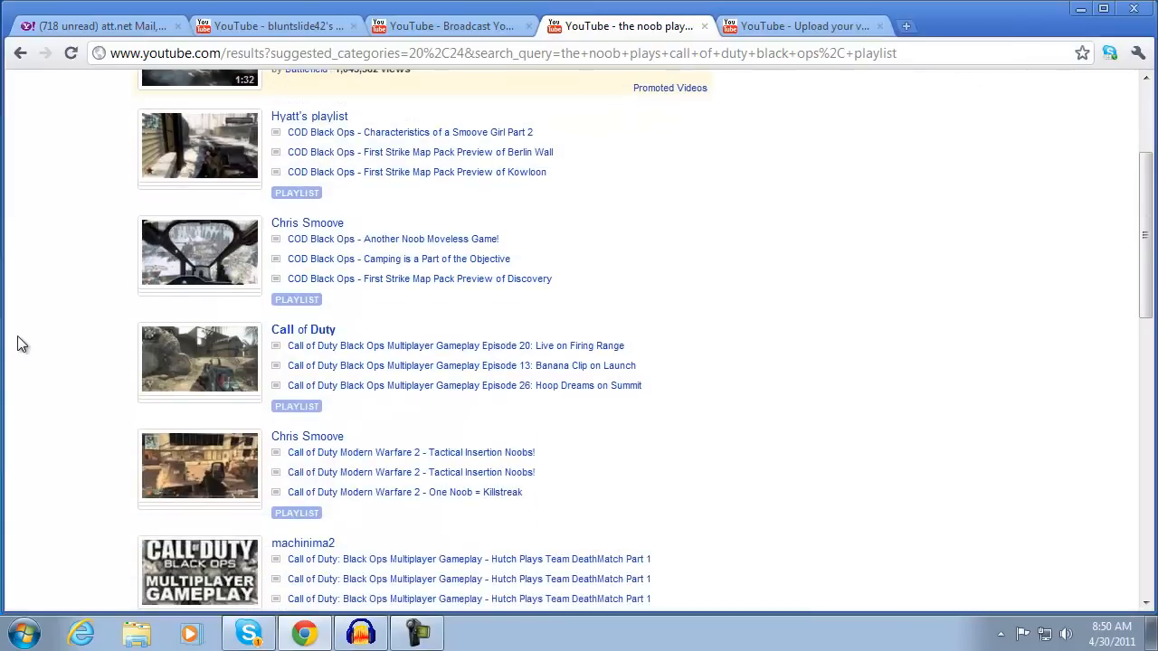
scroll(22, 342, down, 1)
scroll(23, 342, down, 3)
scroll(23, 342, down, 2)
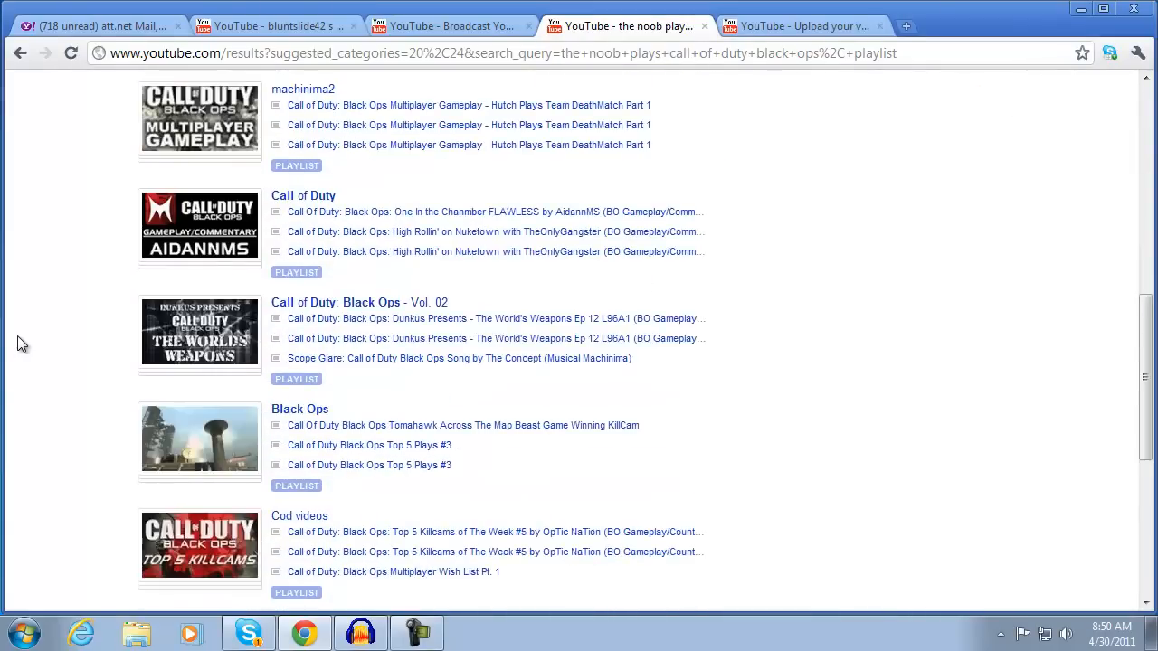
scroll(22, 342, down, 3)
scroll(23, 342, down, 3)
scroll(23, 342, up, 5)
scroll(22, 342, up, 5)
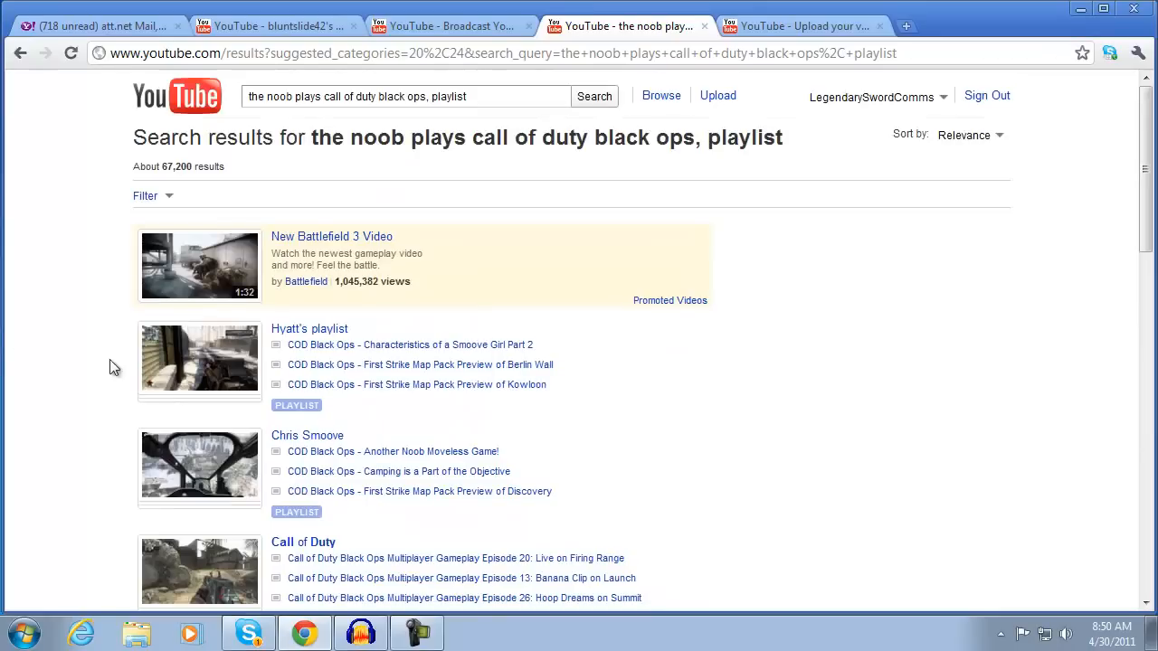
click(190, 351)
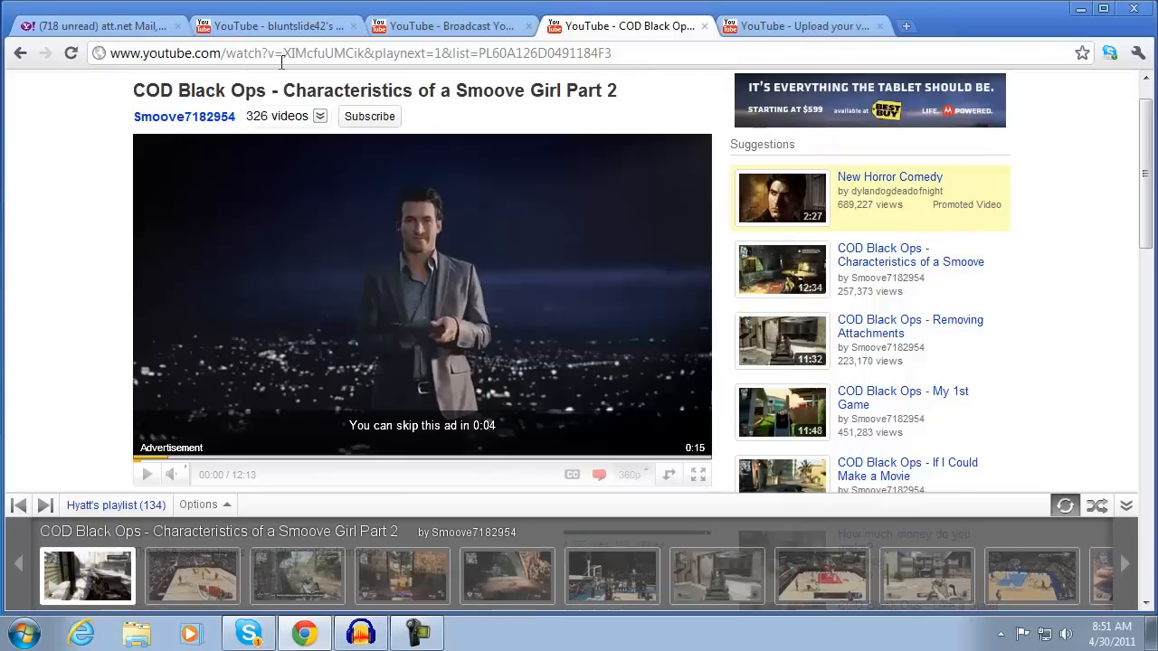
Select the v= and list= IDs in the watch URL, then return to the home page tab.
drag(284, 54, 365, 56)
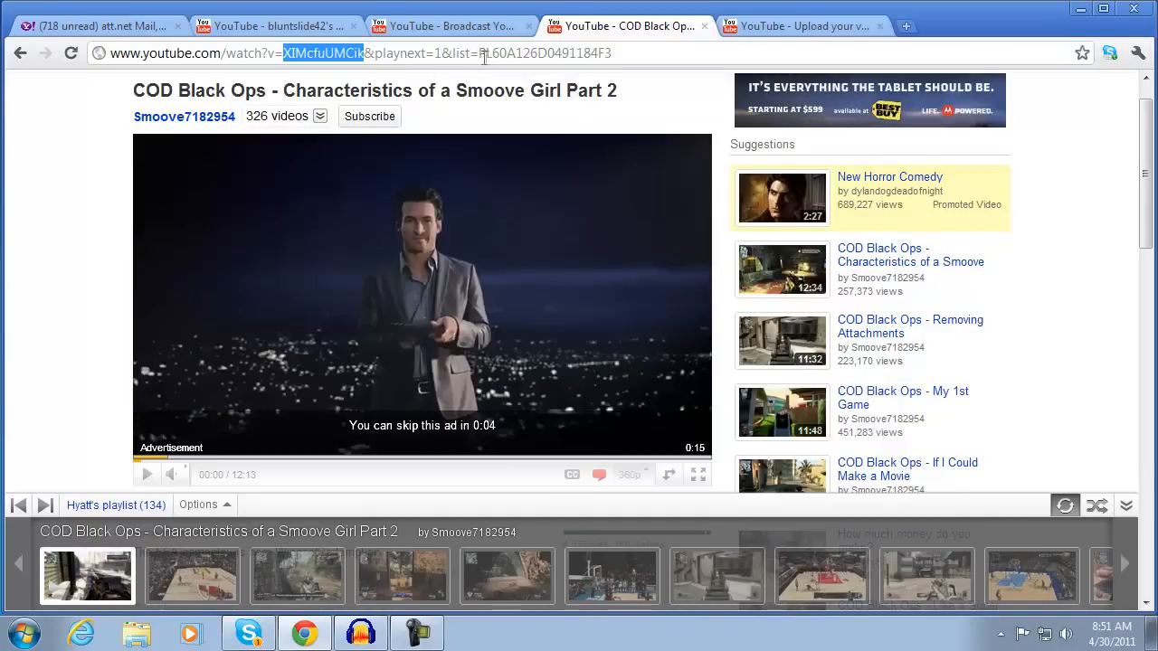
drag(493, 54, 614, 56)
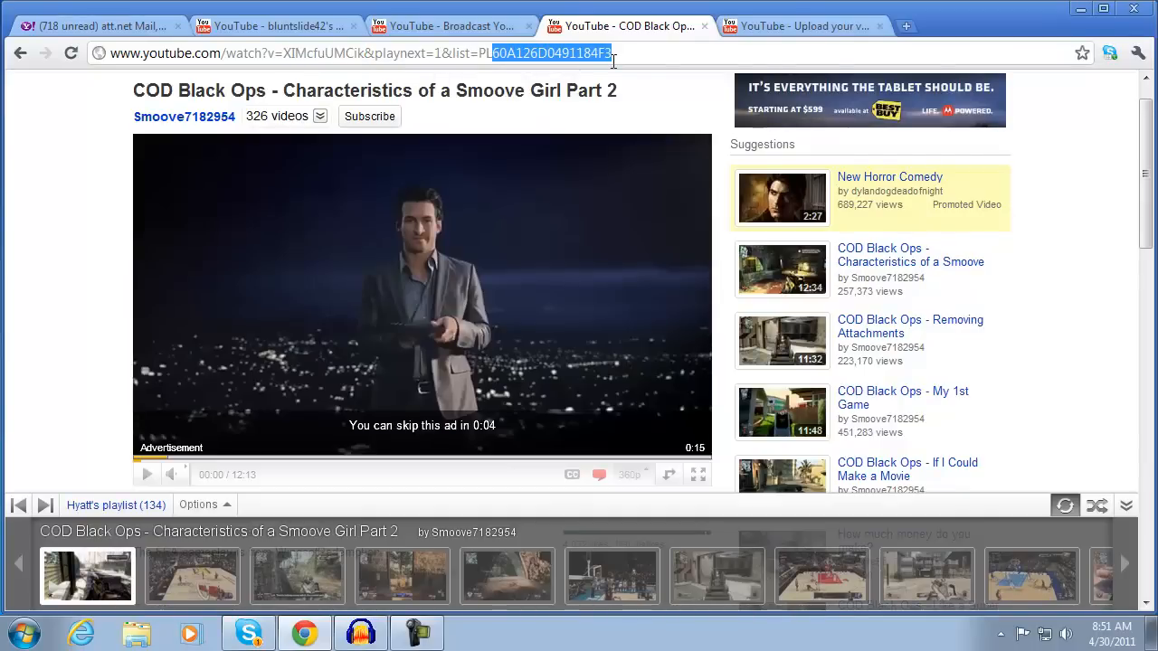
click(283, 25)
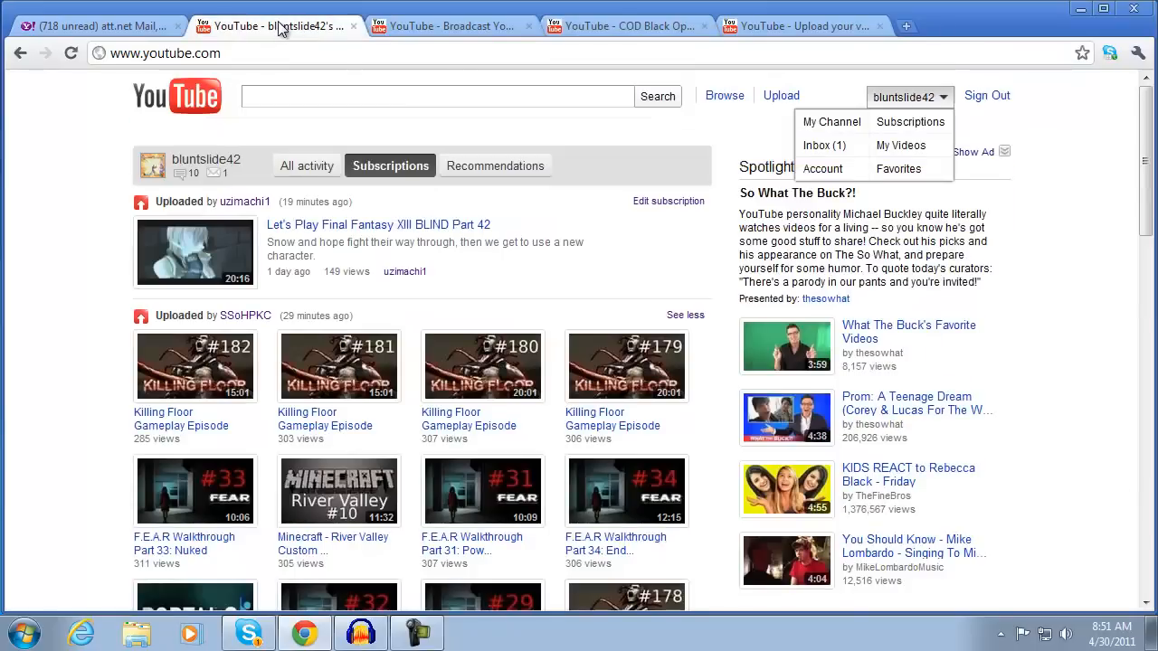
Open My Channel in a new tab and open its 'The Noob Plays CoD Black Ops' playlist.
right_click(830, 121)
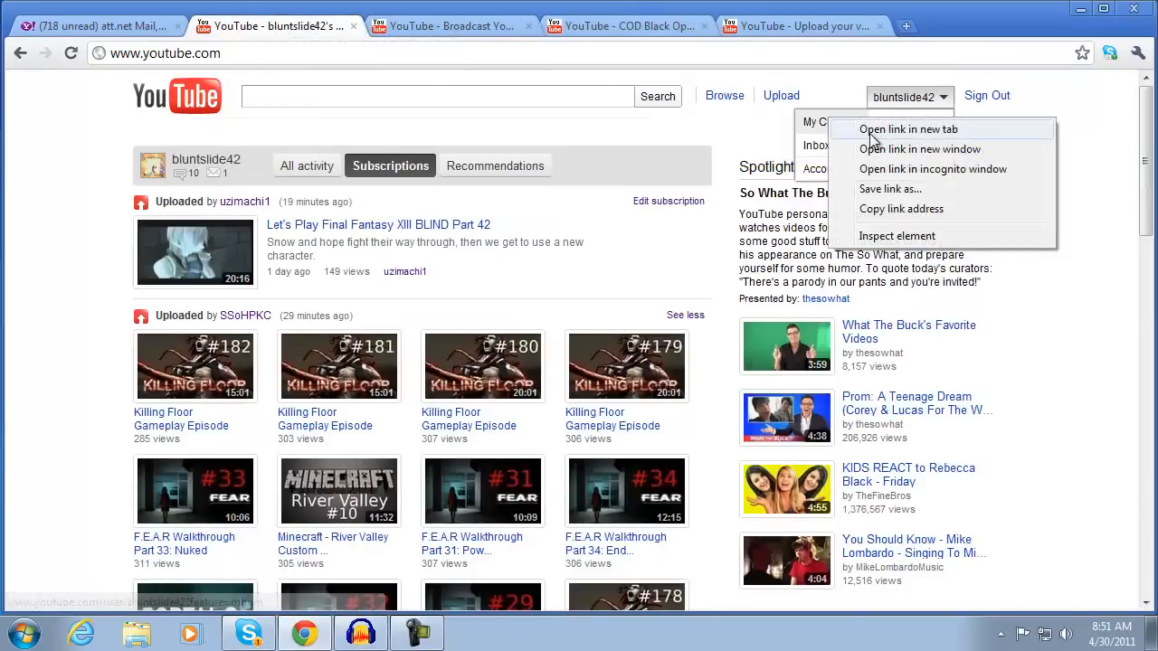
click(908, 129)
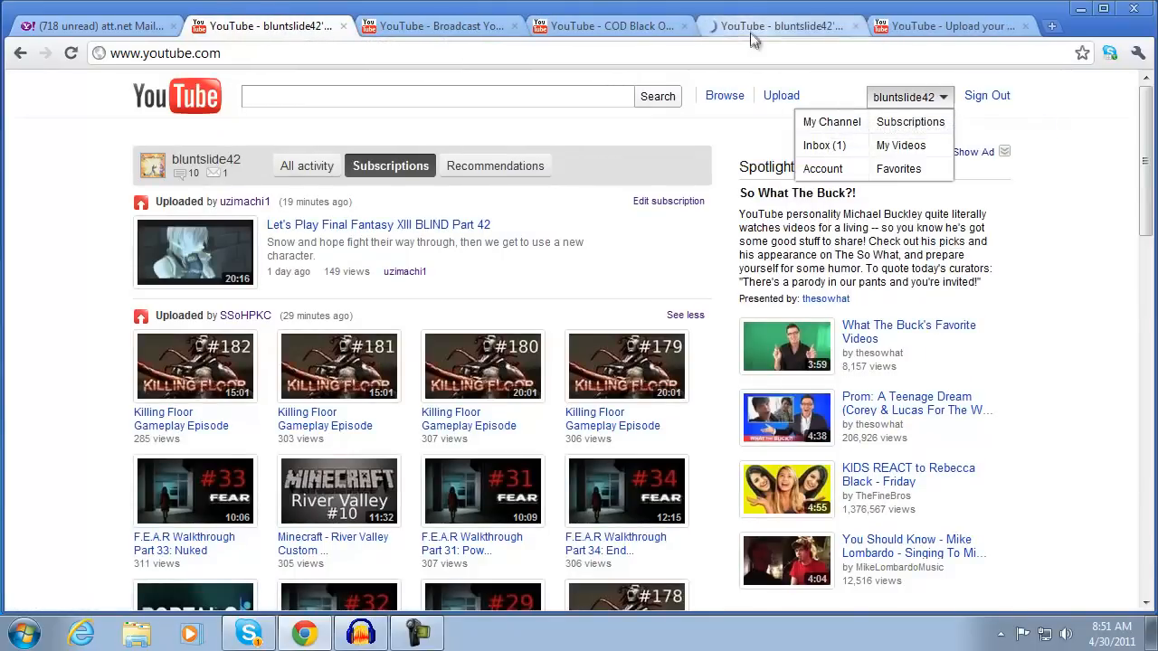
click(778, 25)
click(749, 153)
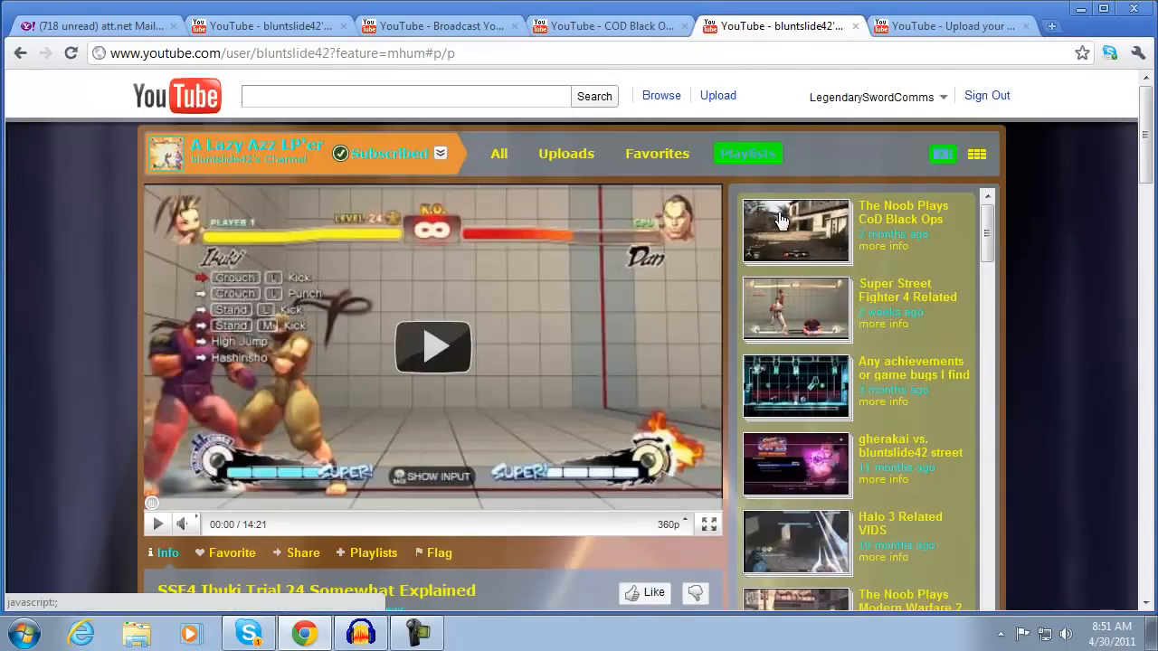
click(780, 219)
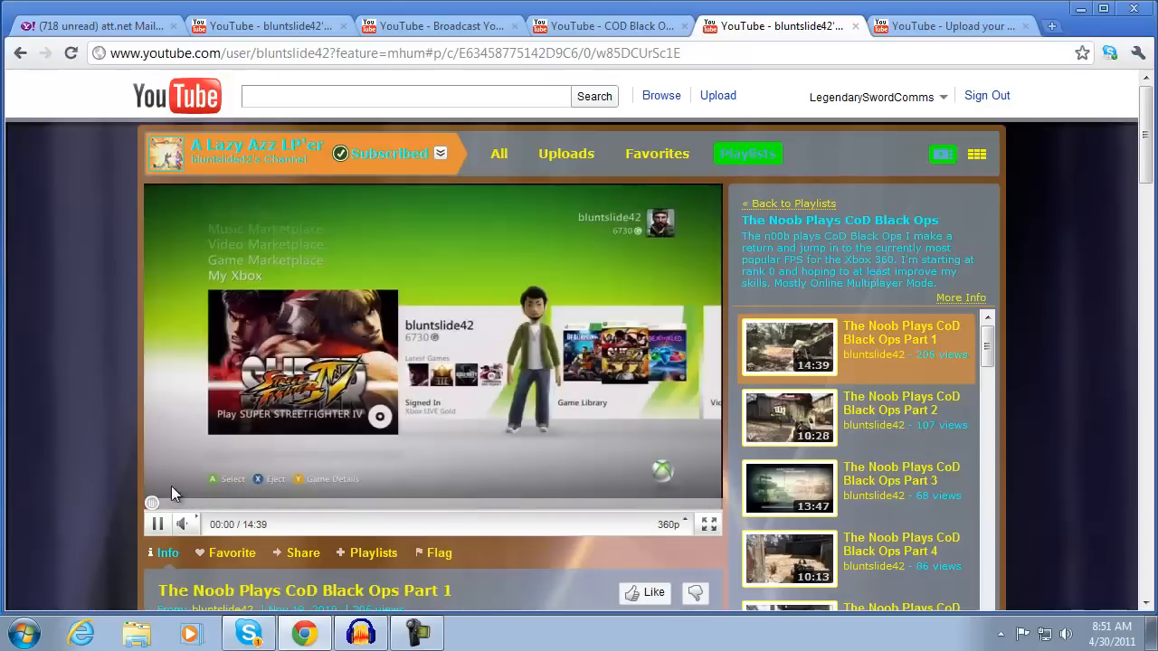
Copy the Part 1 video ID w85DCUrSc1E from the address and return to the watch page tab.
drag(151, 503, 715, 505)
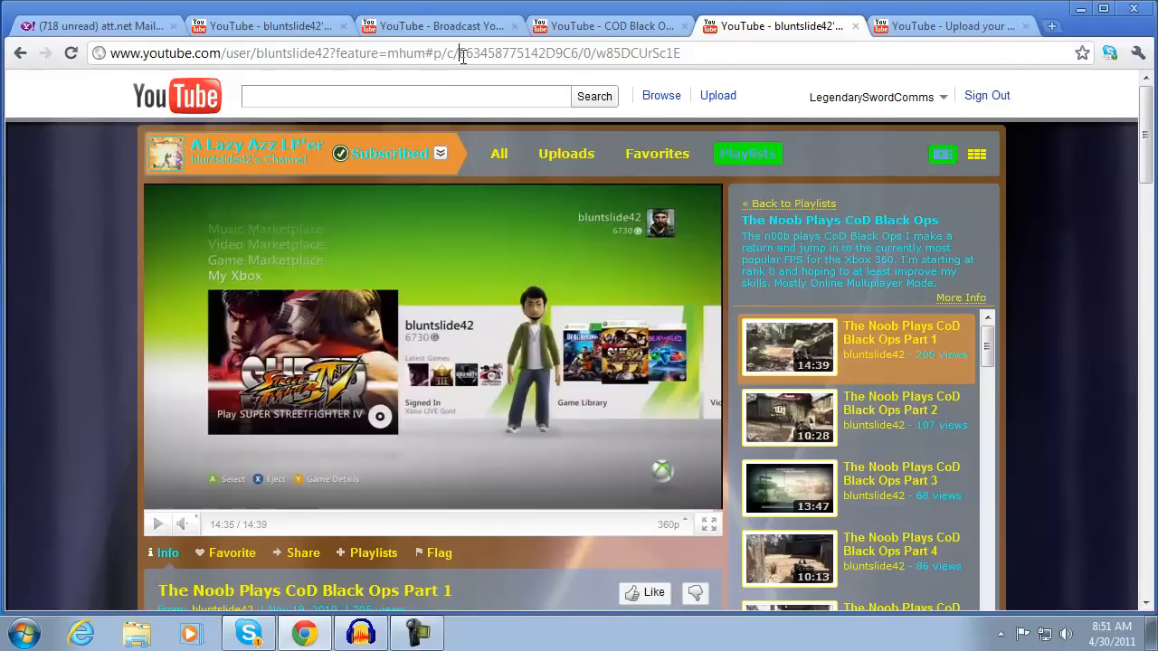
drag(461, 54, 685, 51)
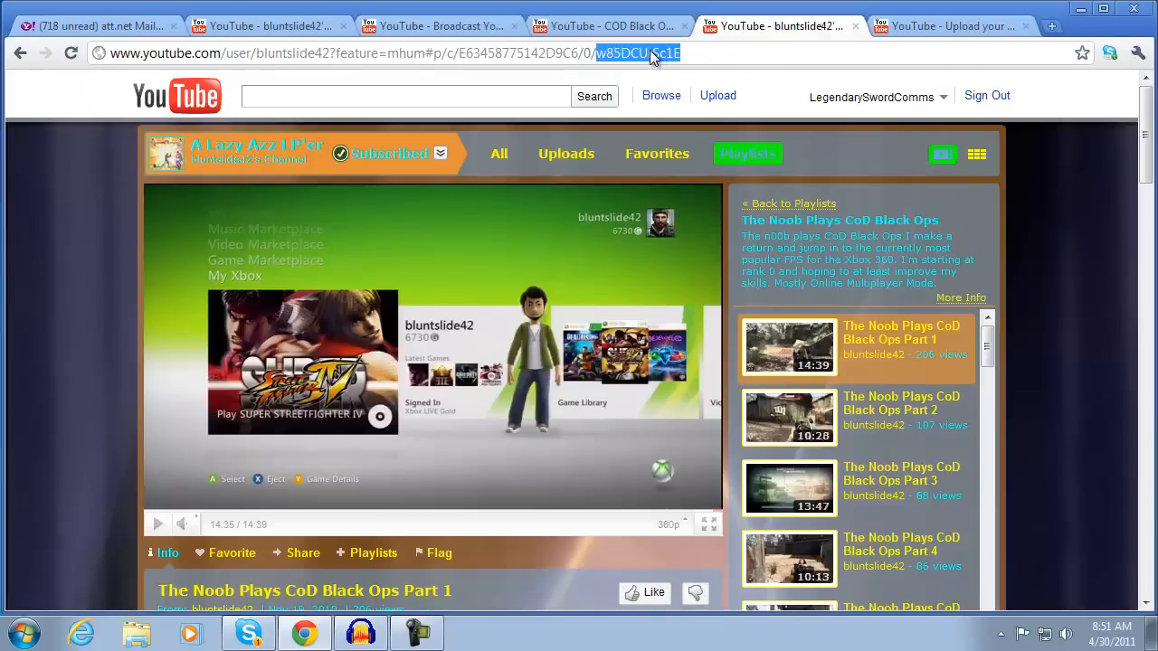
right_click(646, 56)
click(686, 109)
click(602, 26)
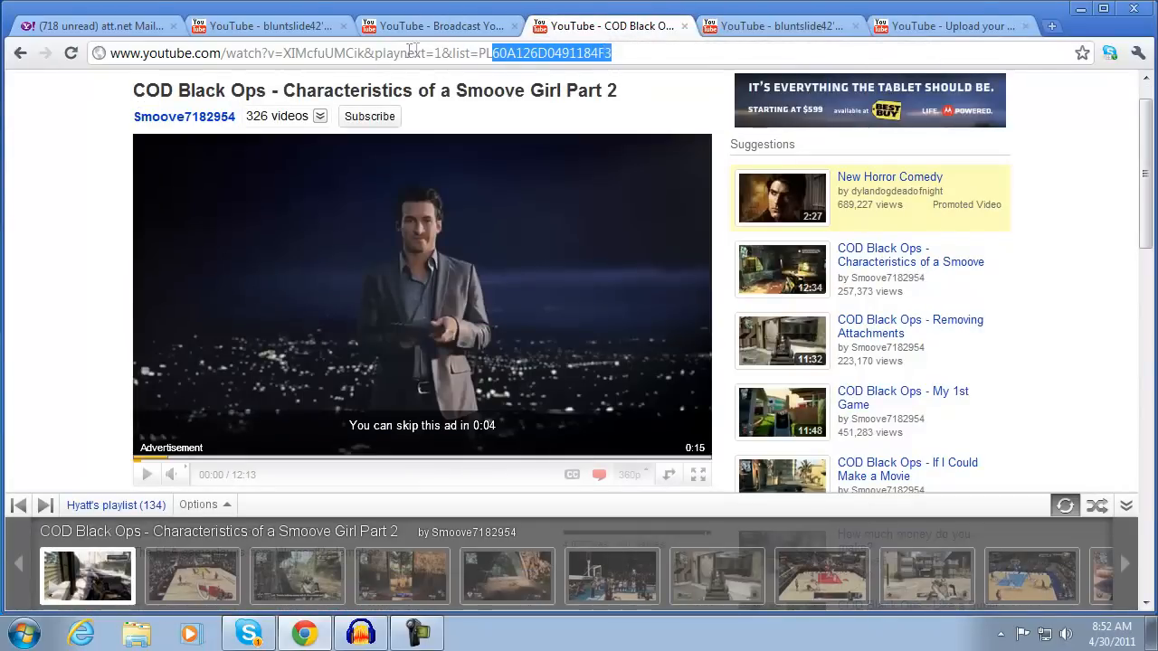
drag(285, 54, 369, 54)
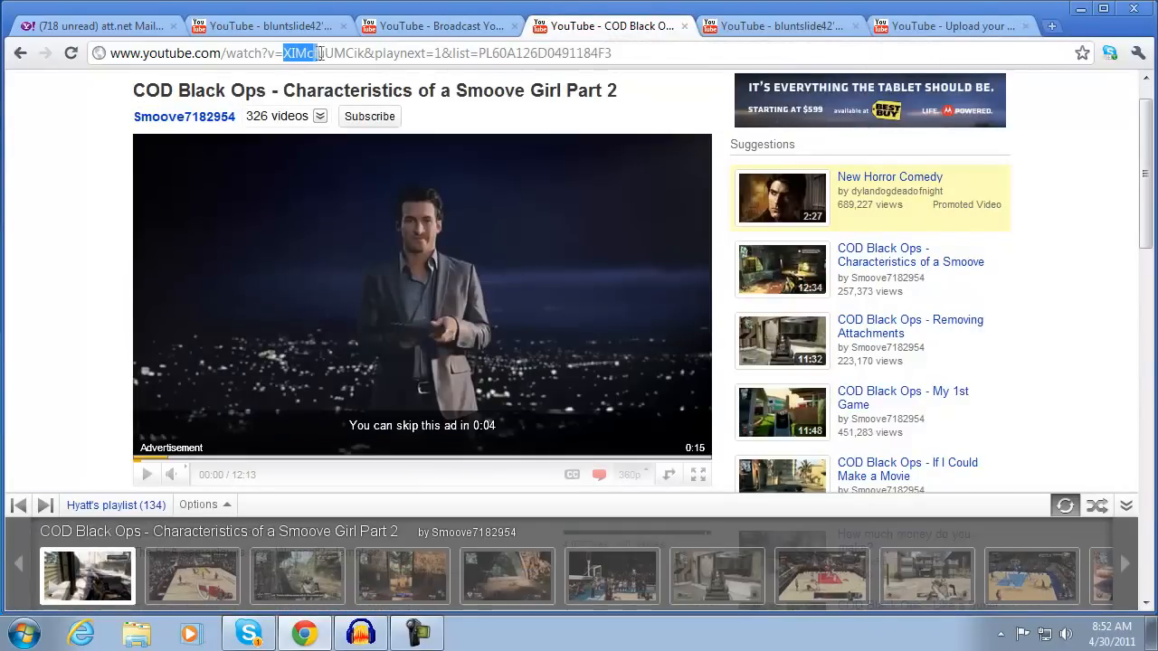
right_click(360, 59)
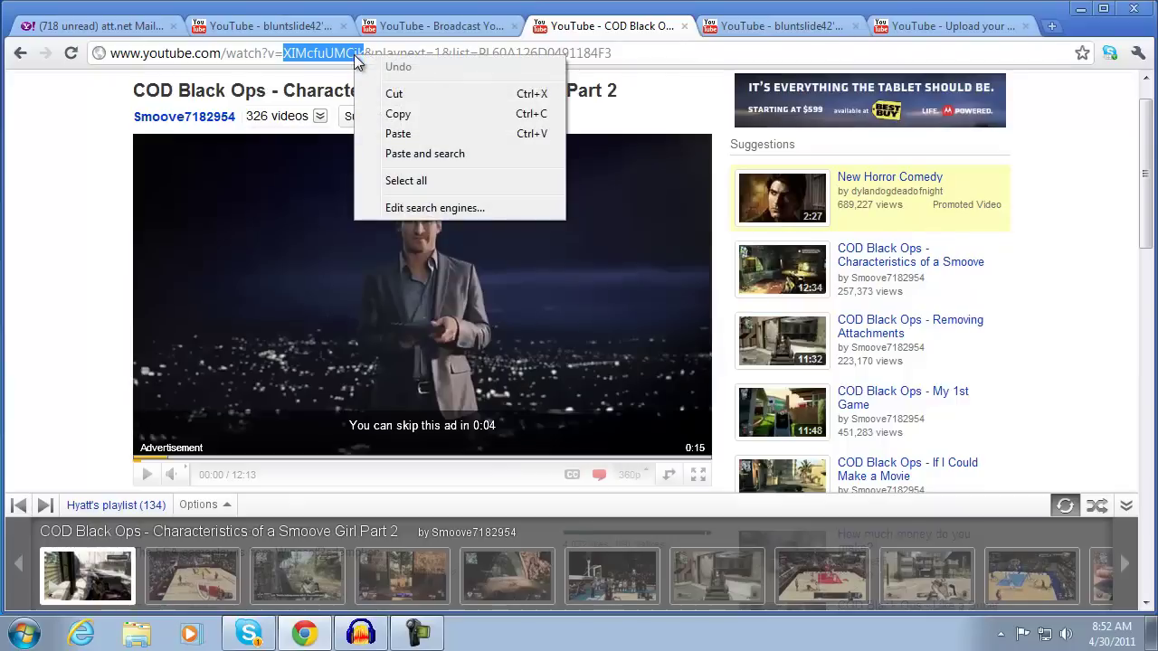
click(451, 133)
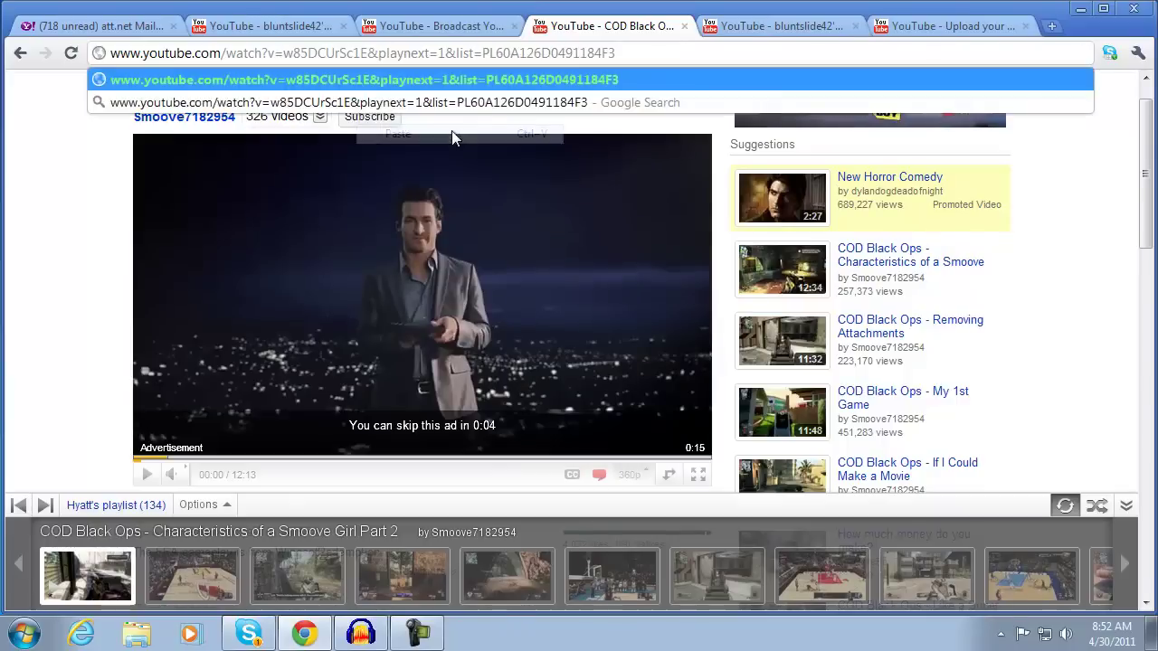
click(756, 26)
drag(463, 53, 577, 54)
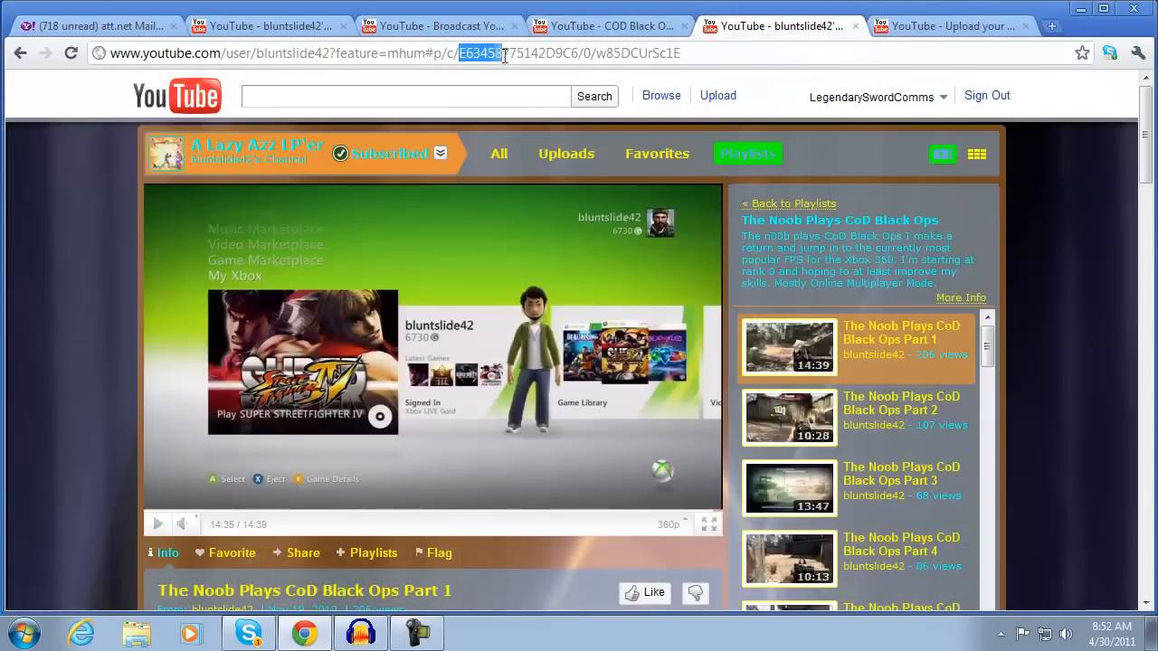
right_click(570, 54)
click(610, 113)
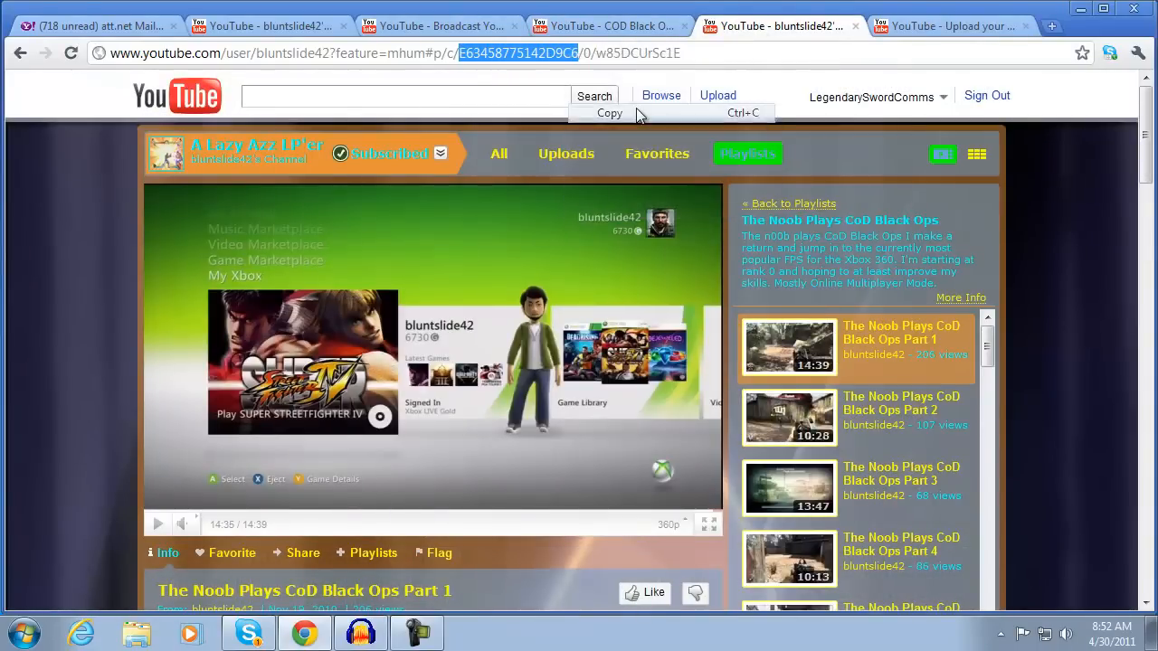
click(608, 26)
click(369, 53)
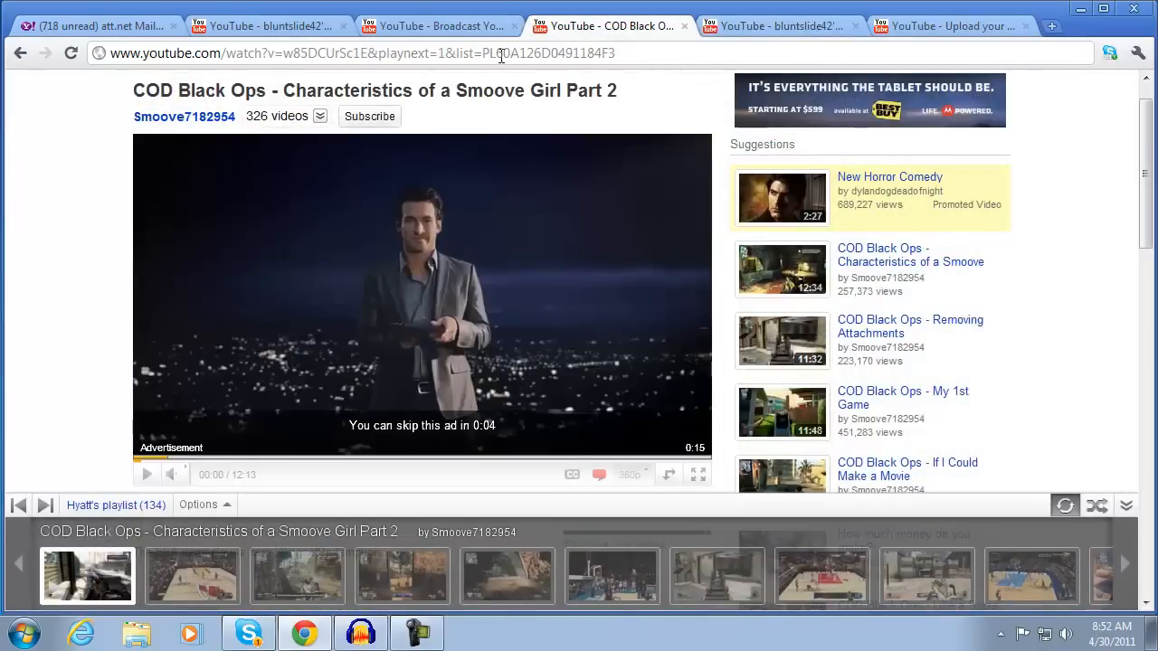
drag(497, 54, 618, 54)
right_click(619, 54)
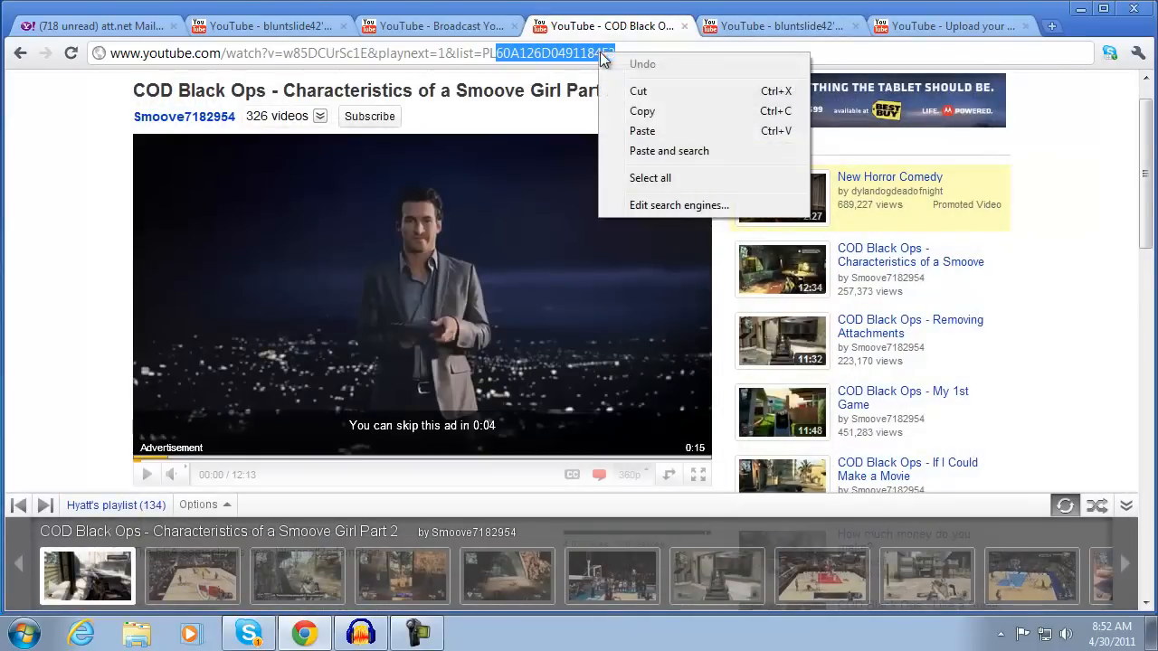
click(642, 113)
click(603, 82)
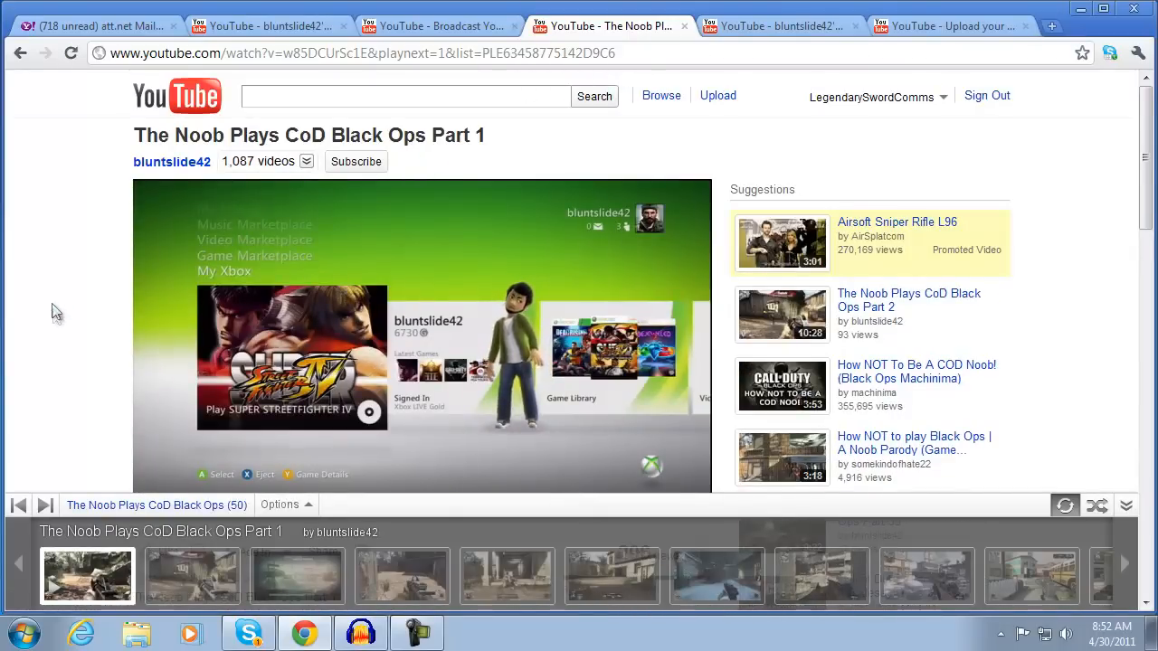
scroll(87, 331, down, 1)
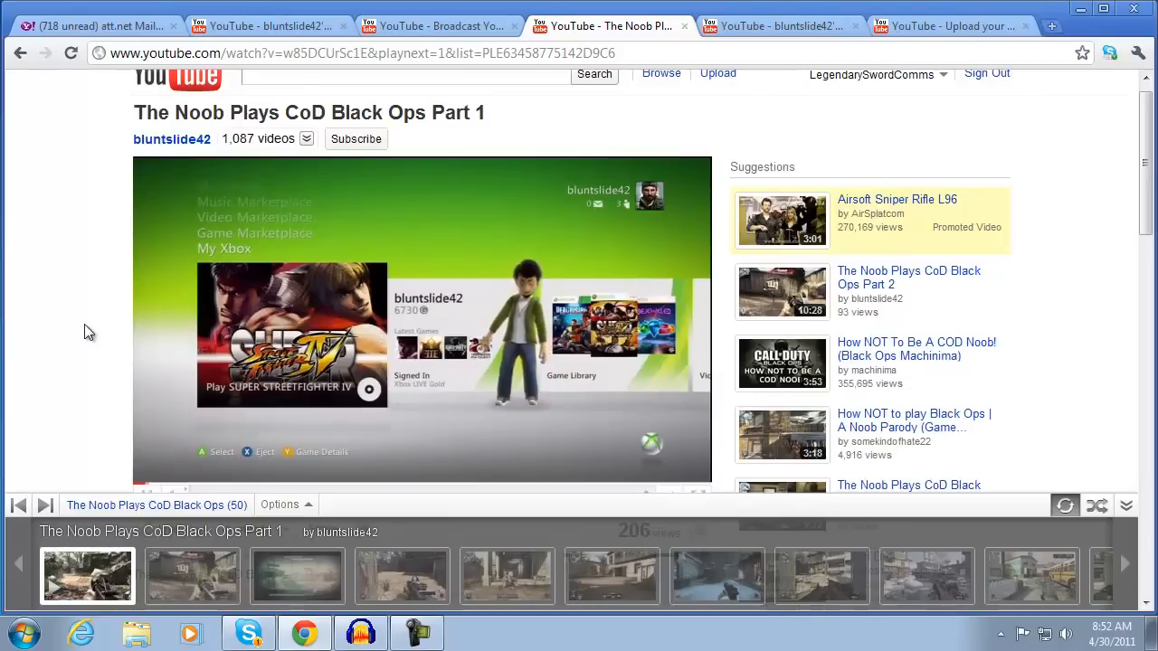
mouse_move(615, 470)
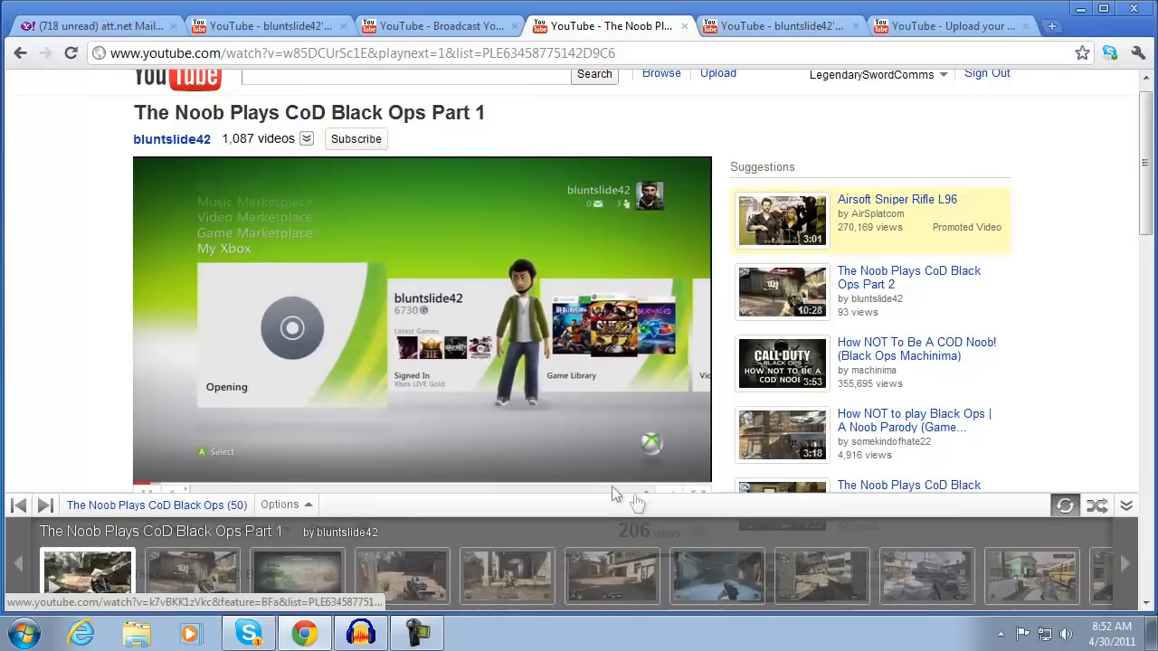
scroll(396, 372, down, 1)
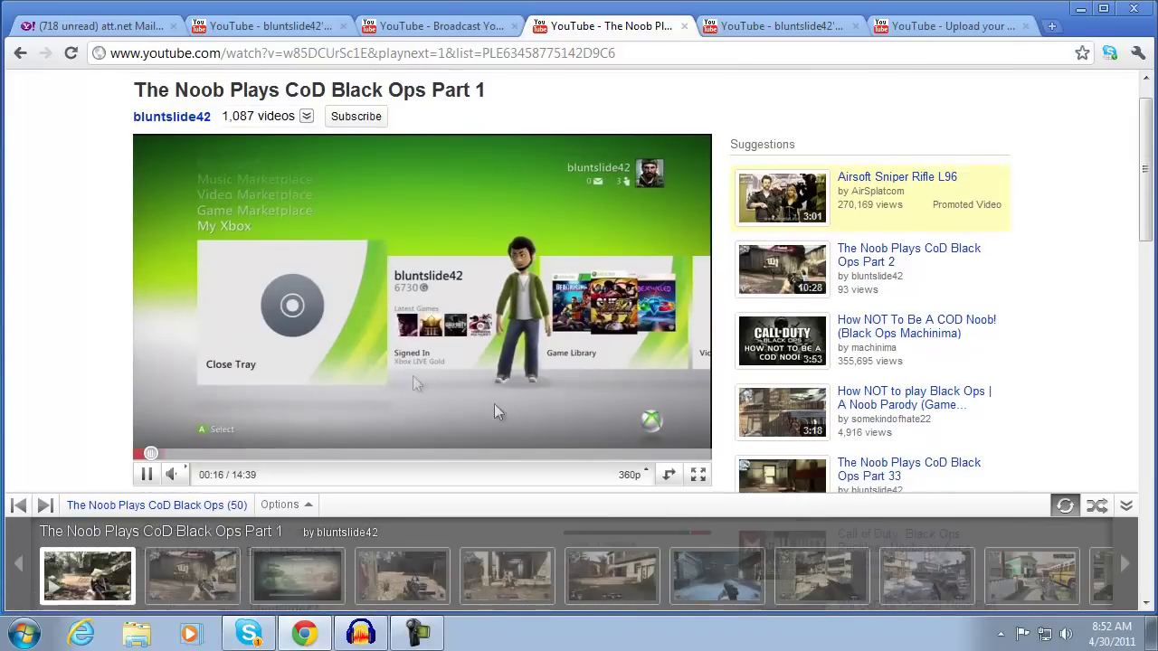
In full screen, seek Part 1 to its end so the playlist advances to Part 2, then exit full screen.
click(698, 474)
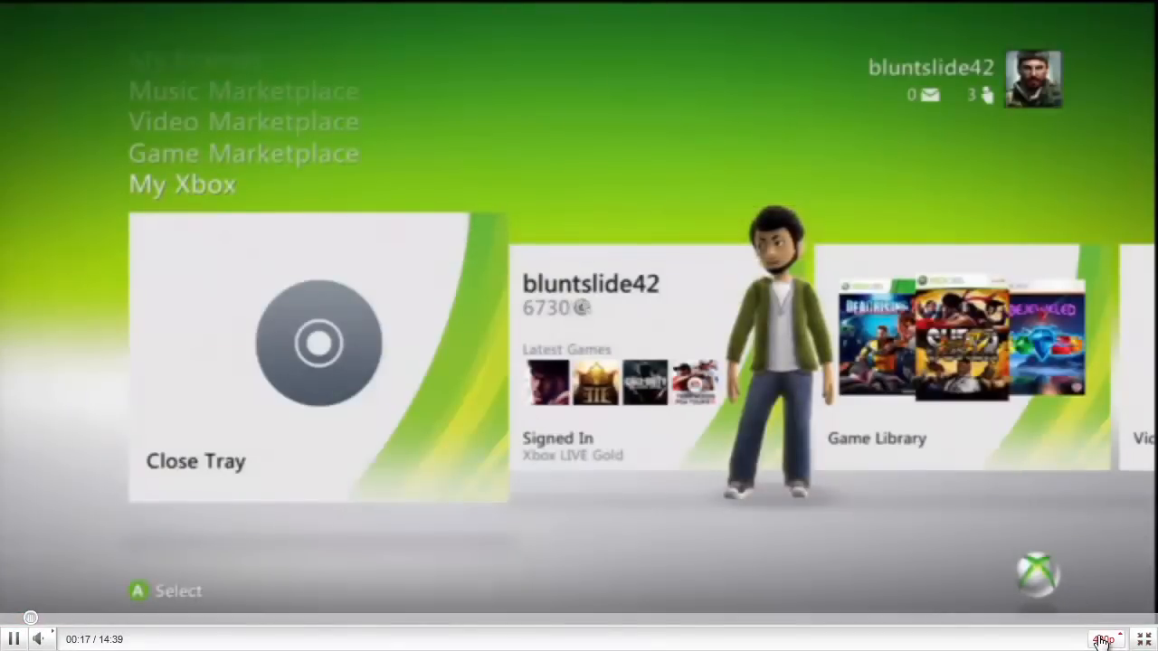
click(1151, 617)
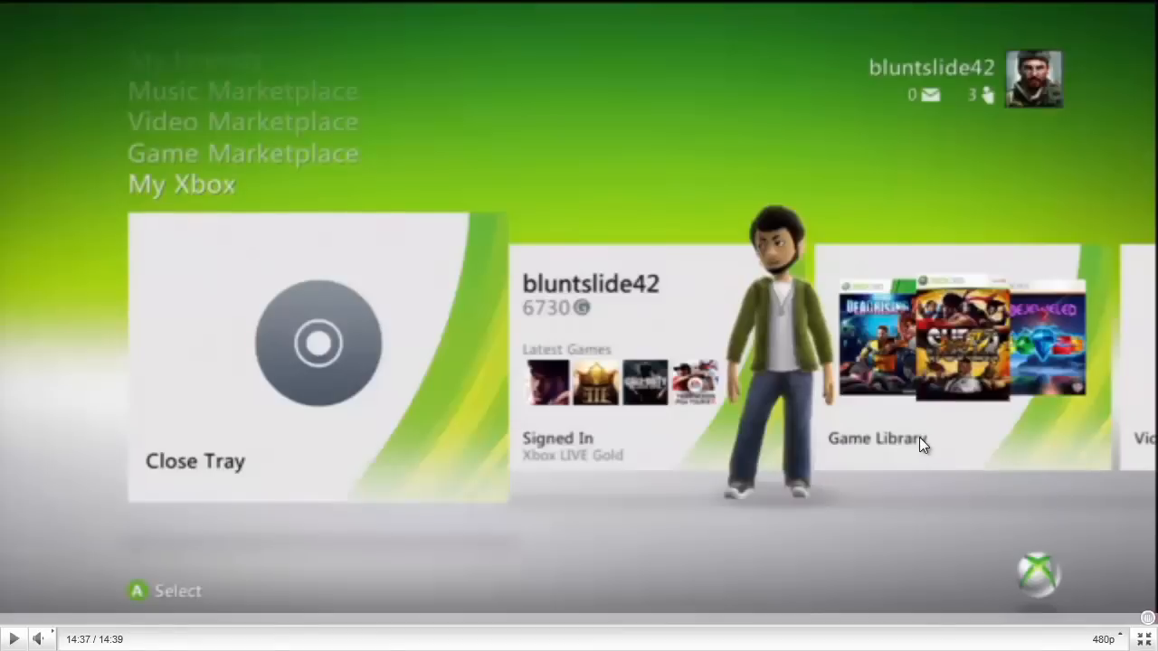
click(799, 465)
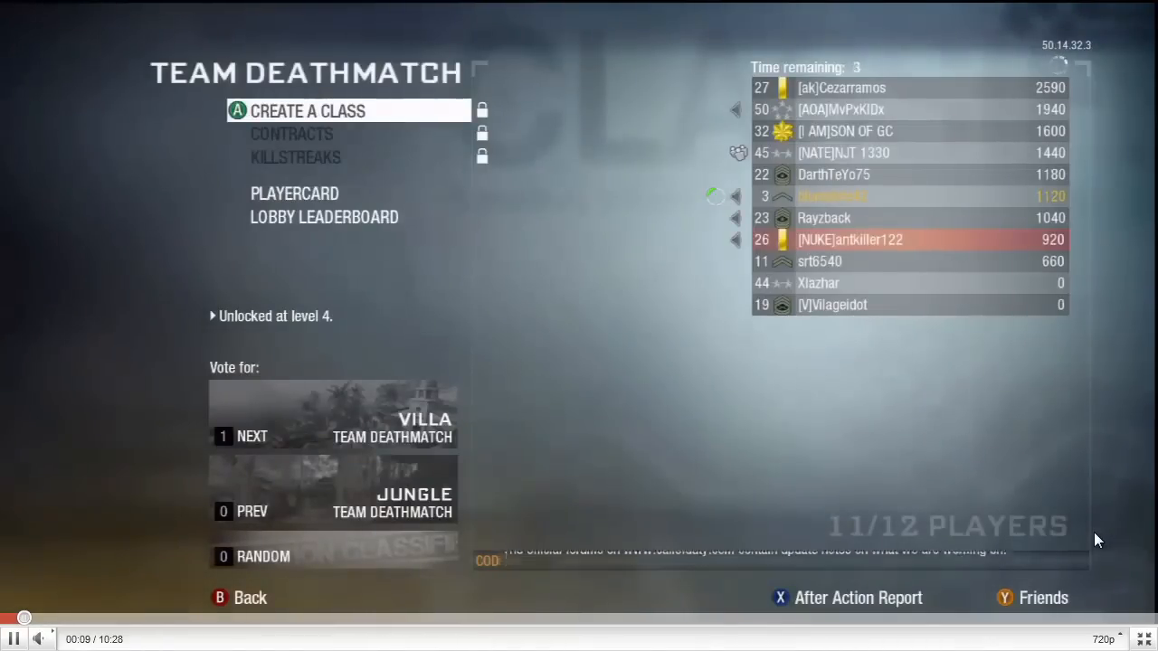
click(1143, 640)
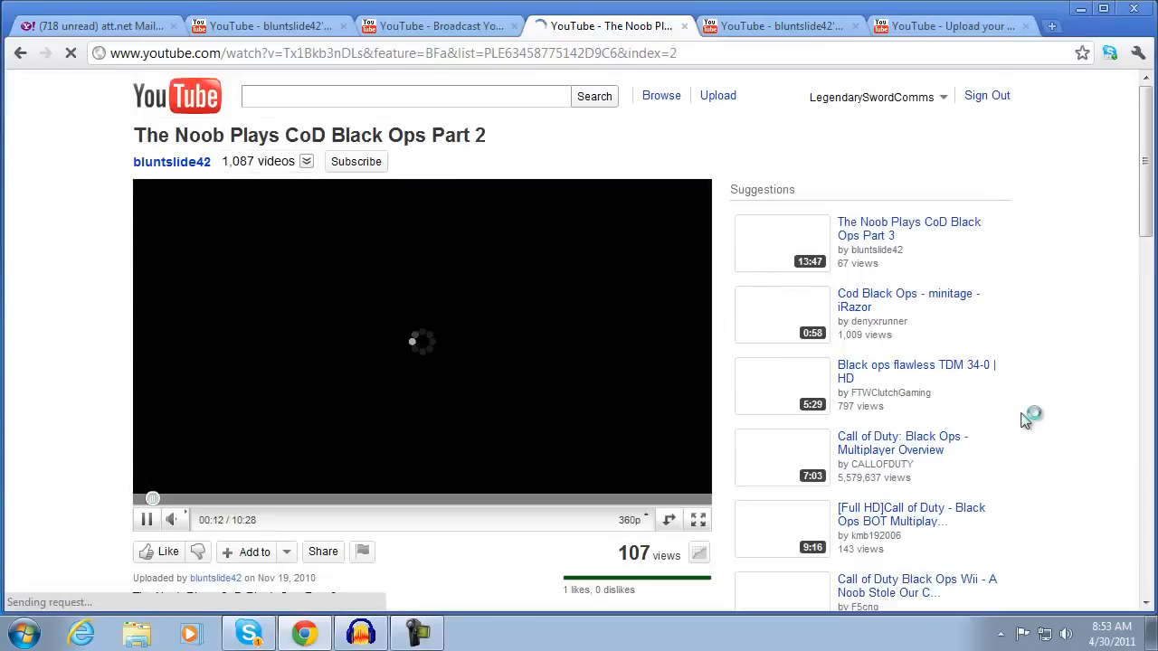